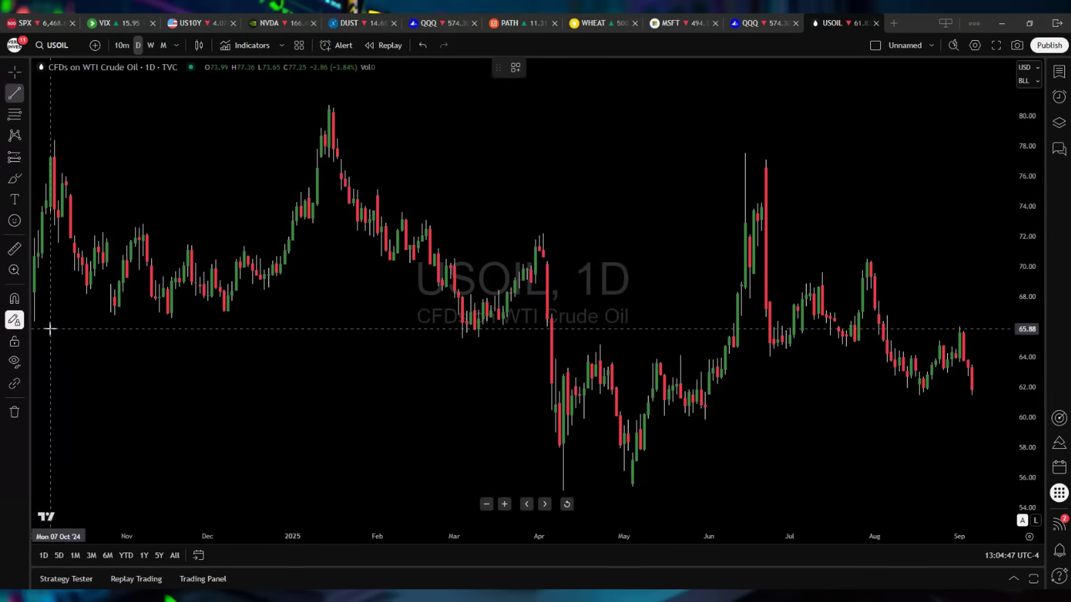
Zoom the USOIL daily chart in and back out to frame March–September 2025
scroll(765, 371, up, 5)
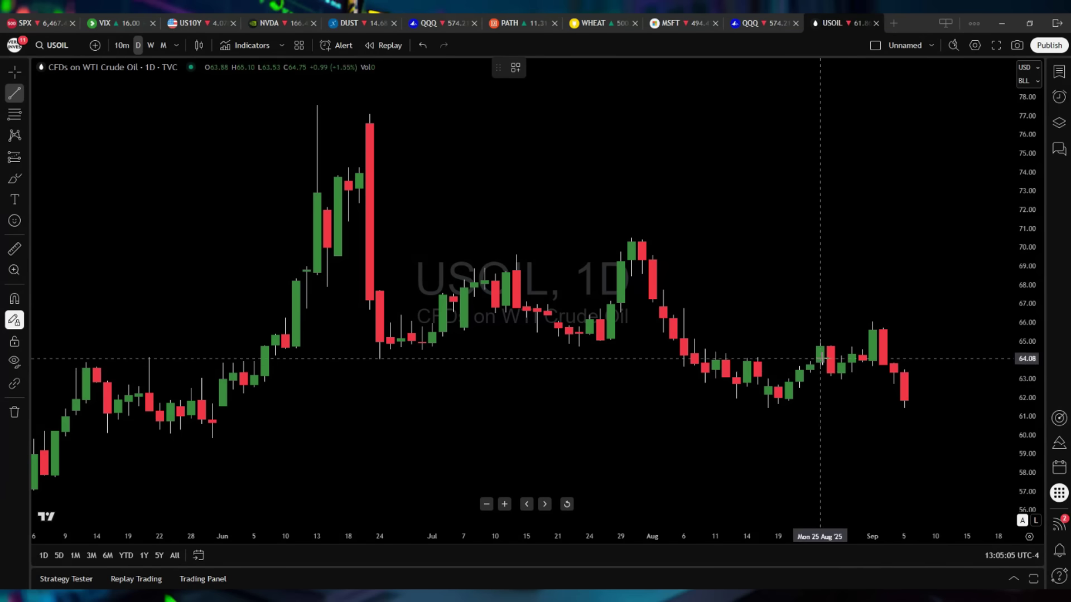
scroll(96, 158, down, 2)
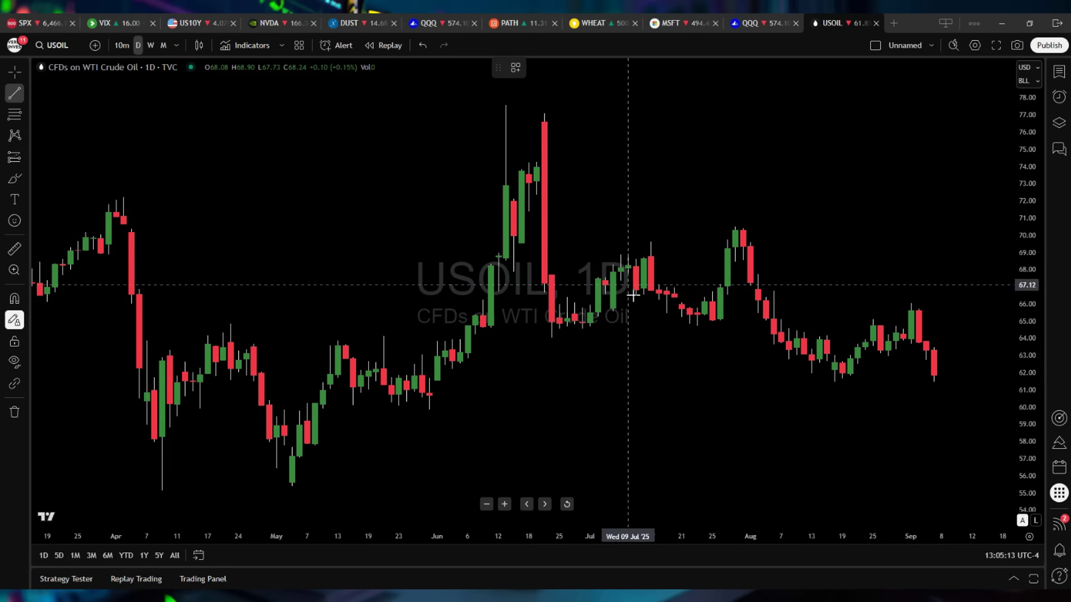
Draw a rising trend line from the 24 Jun 2025 low at 63.97 to 66.50 on 15 Sep
click(552, 339)
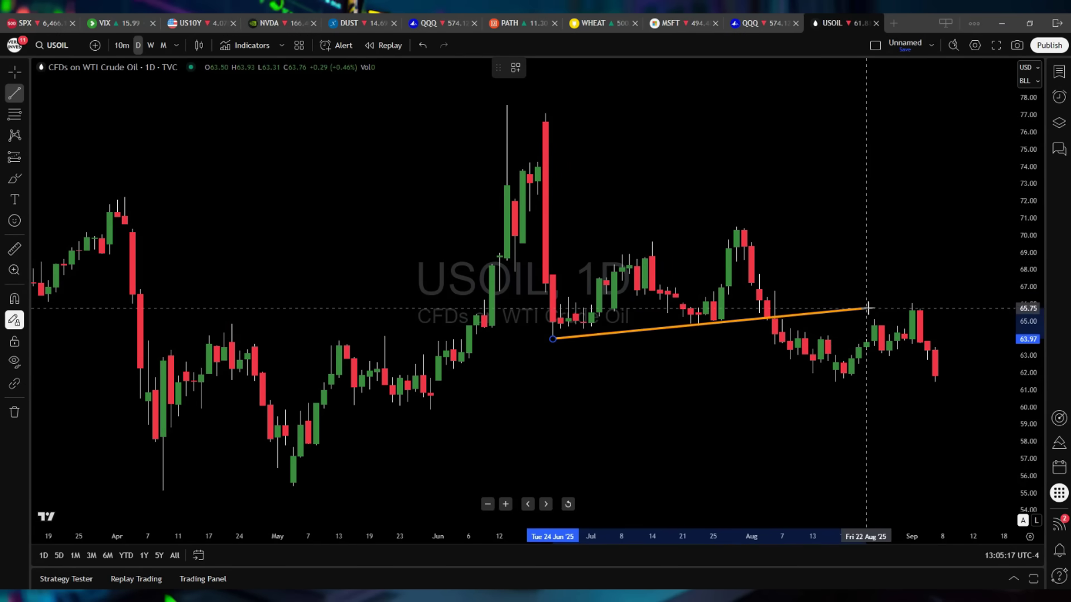
click(983, 295)
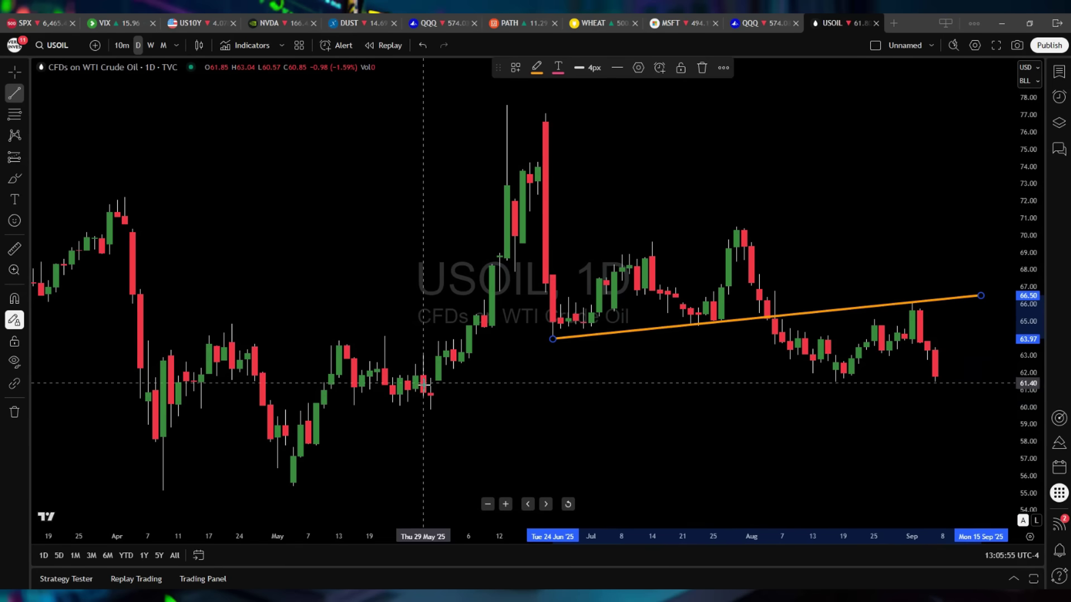
Draw a flat support line near 60.6 from mid-May into September, then zoom out to 2019
click(354, 396)
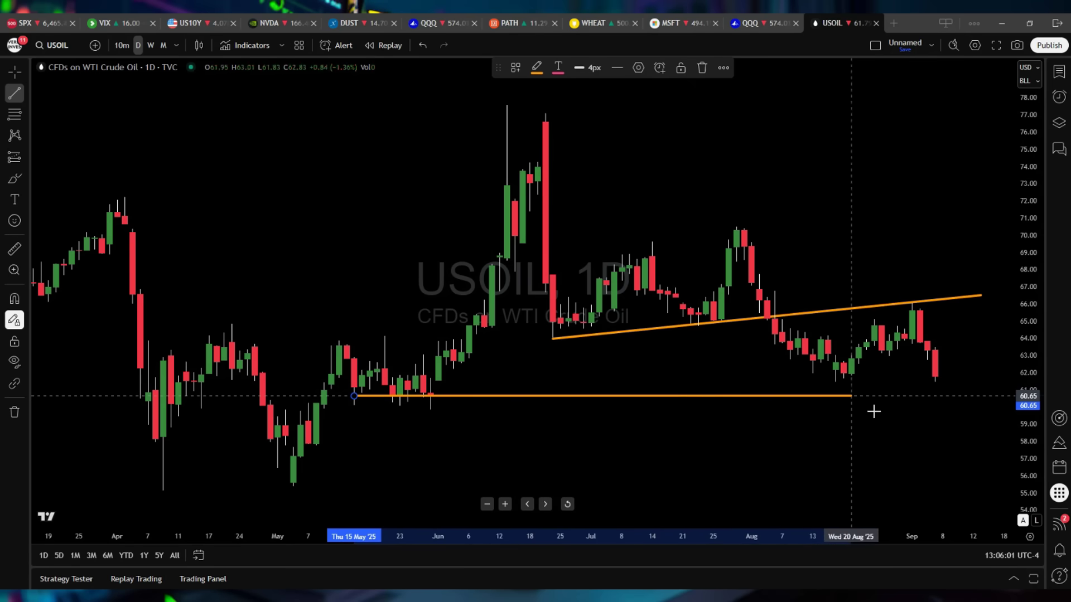
click(1011, 409)
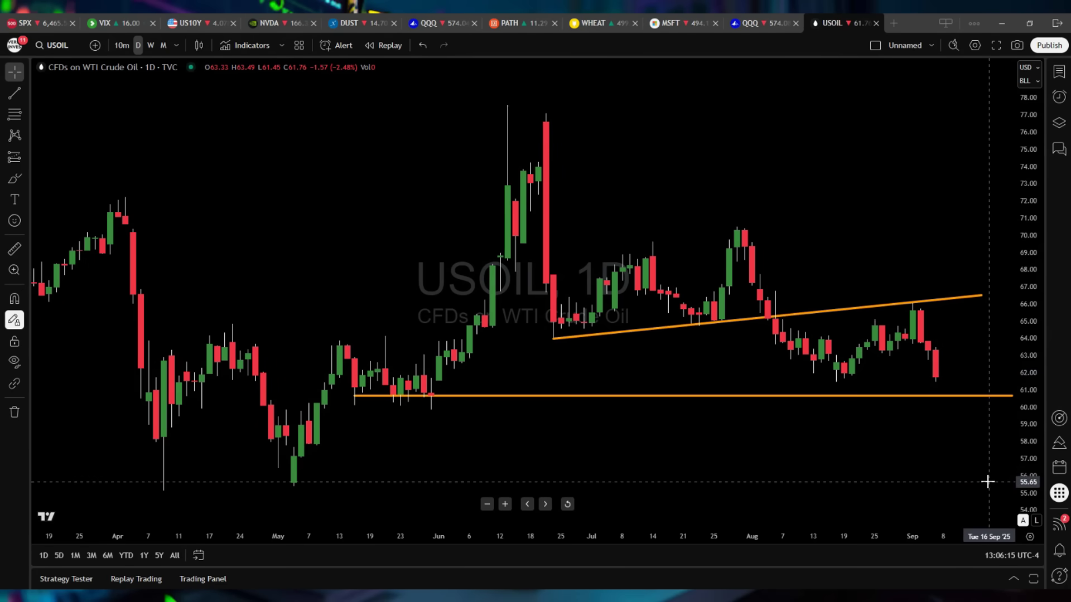
scroll(976, 475, down, 3)
scroll(961, 440, down, 2)
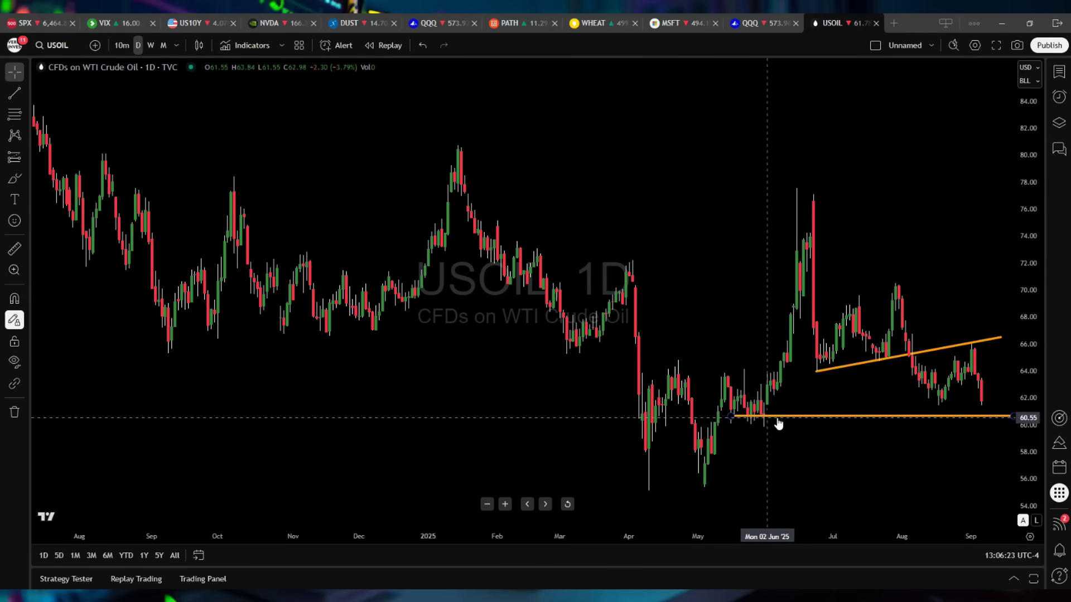
scroll(820, 420, down, 10)
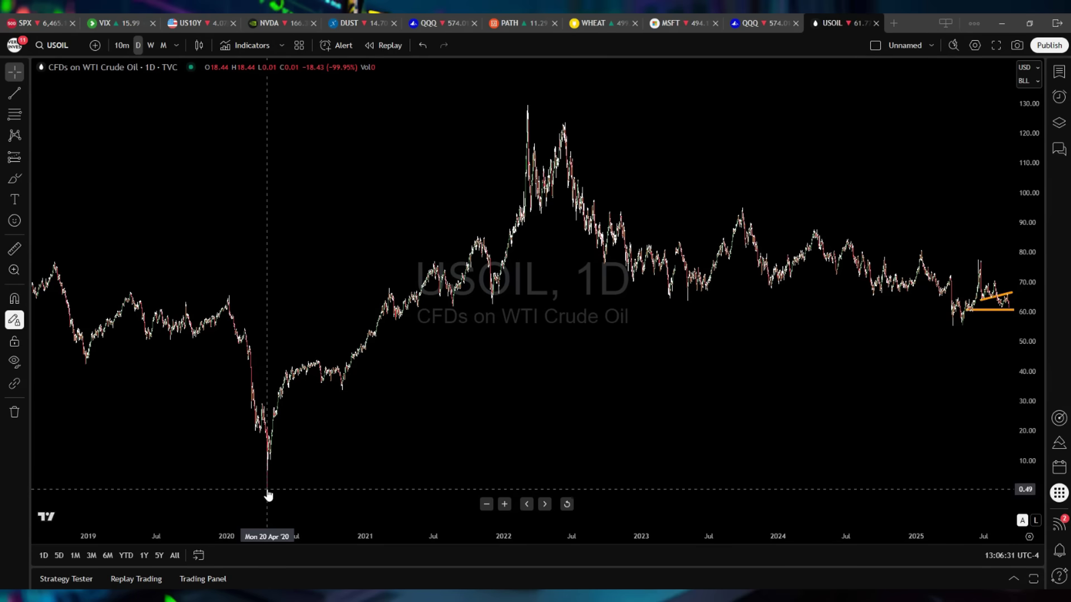
Draw a trial trend line from the April 2020 low to the latest bars, then delete it
click(15, 93)
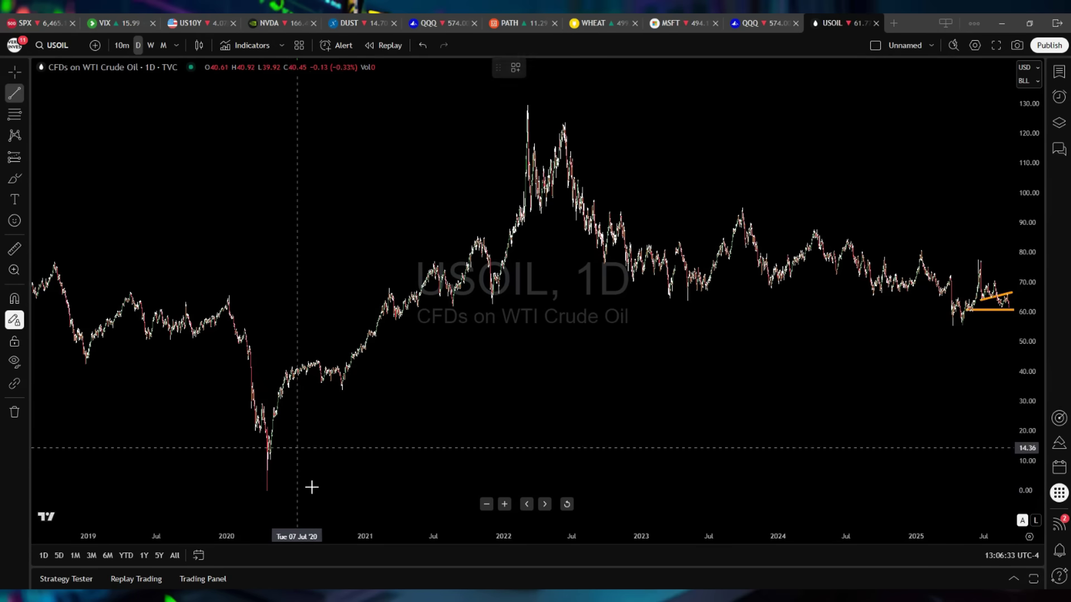
click(266, 491)
scroll(981, 346, up, 3)
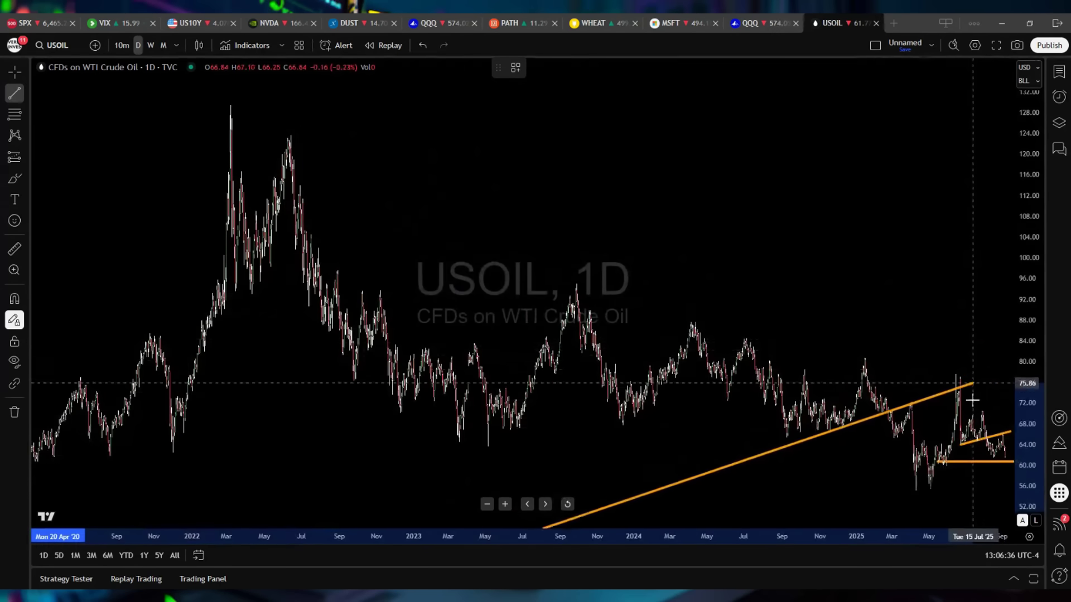
click(1014, 467)
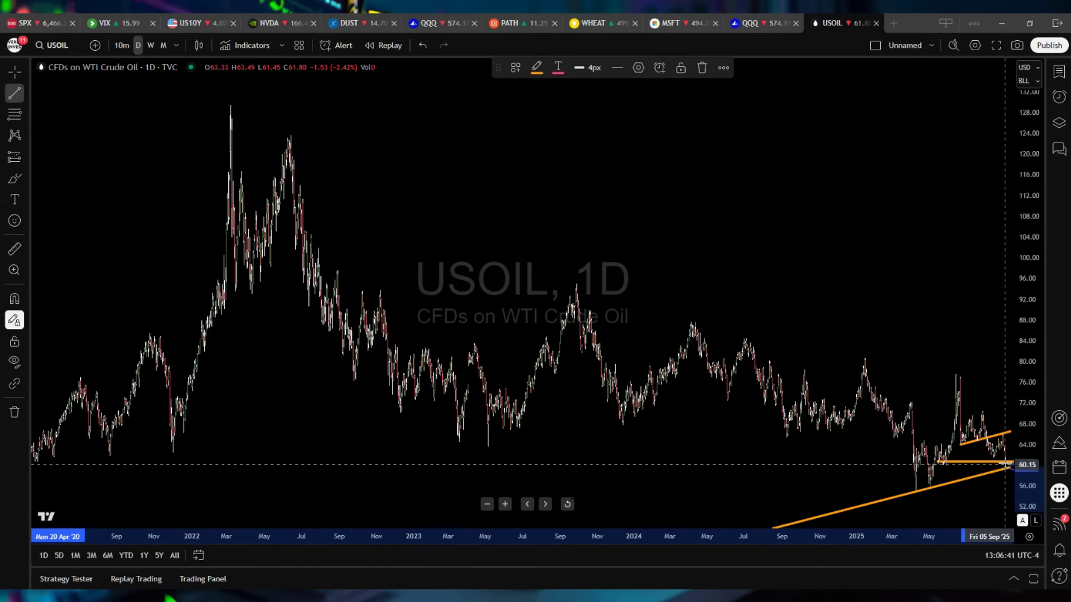
scroll(979, 470, up, 3)
scroll(979, 469, up, 5)
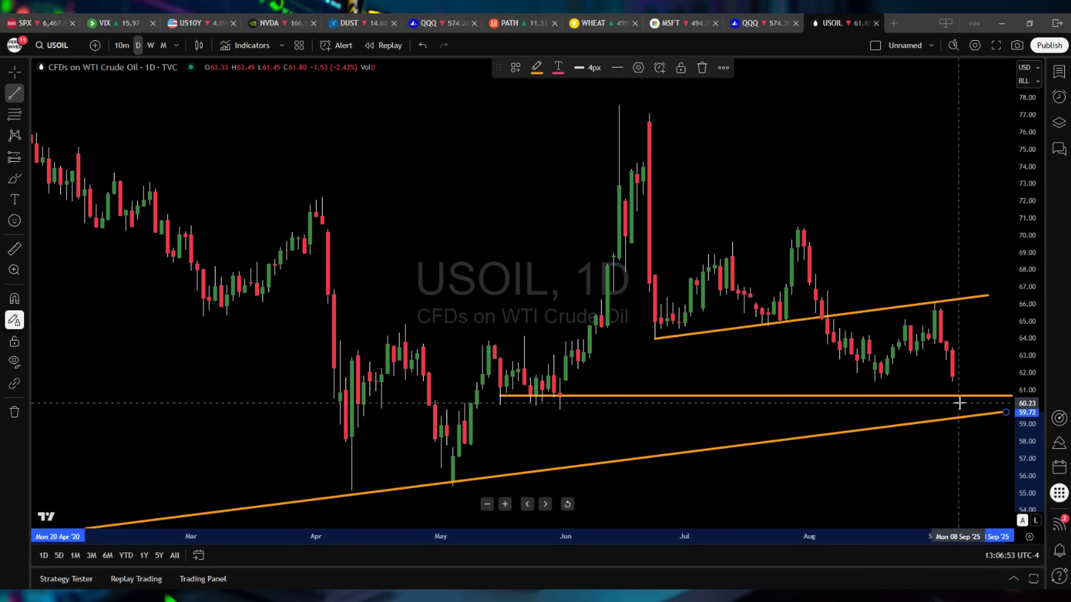
key(Escape)
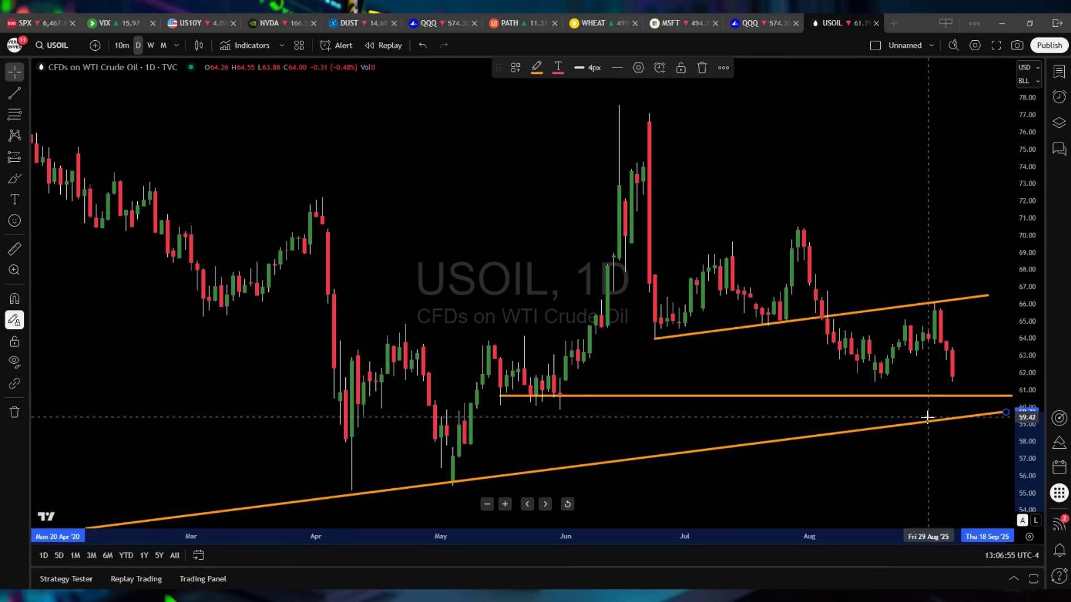
key(Delete)
scroll(806, 365, down, 10)
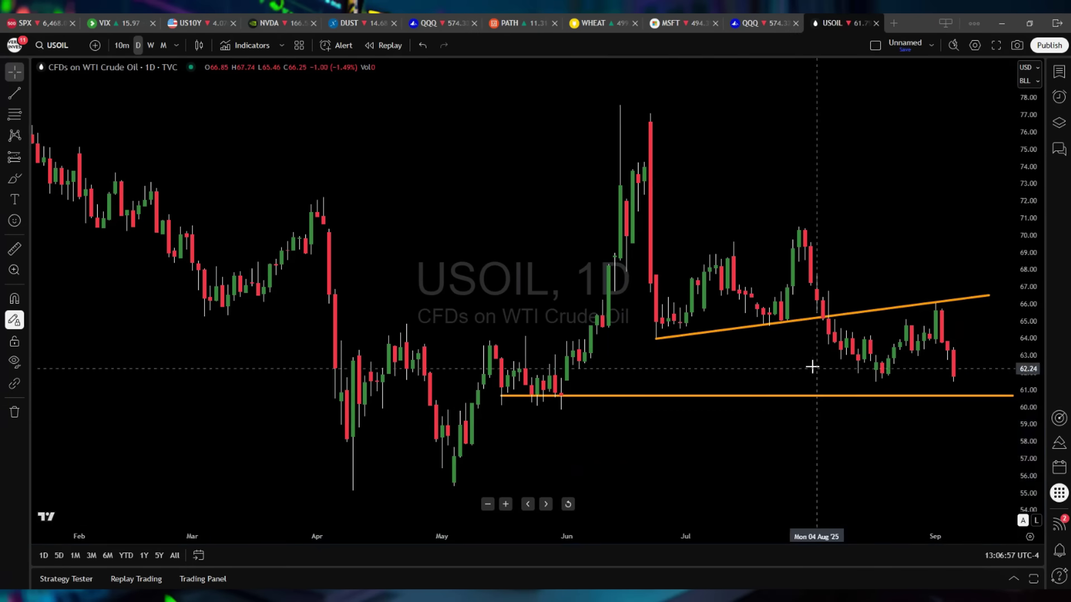
scroll(798, 362, down, 5)
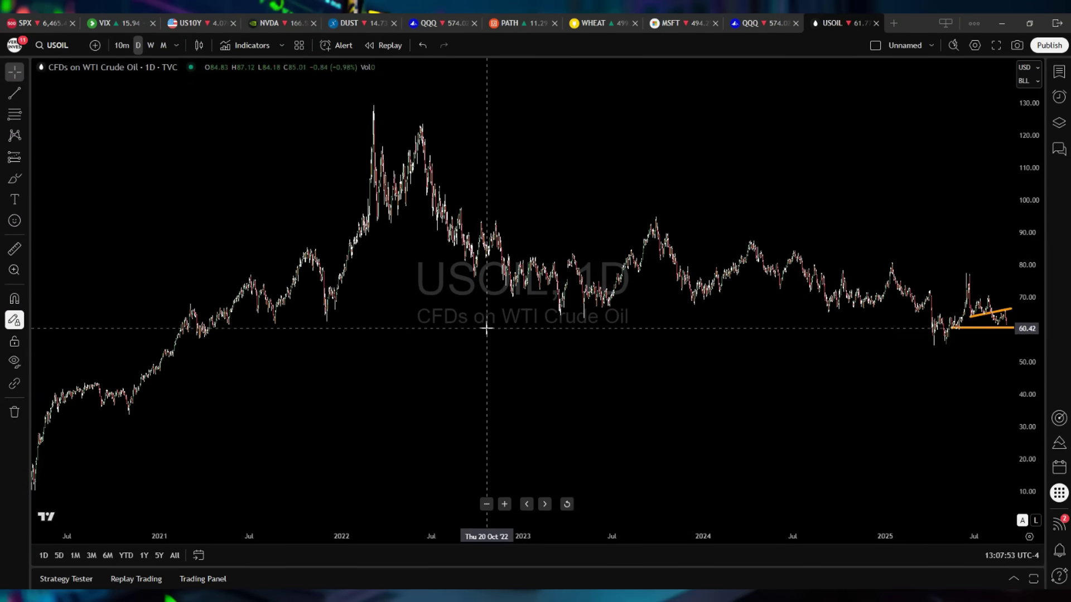
Draw a falling trend line from the 23 Mar 2023 low to 53.54 in September 2025
key(alt+t)
scroll(256, 220, up, 5)
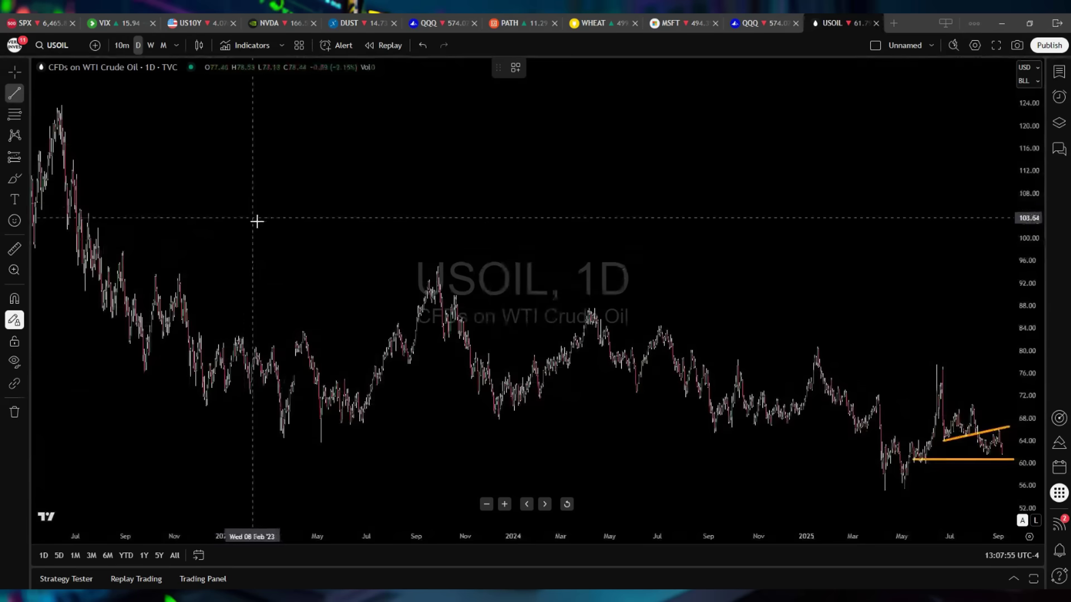
scroll(273, 309, down, 5)
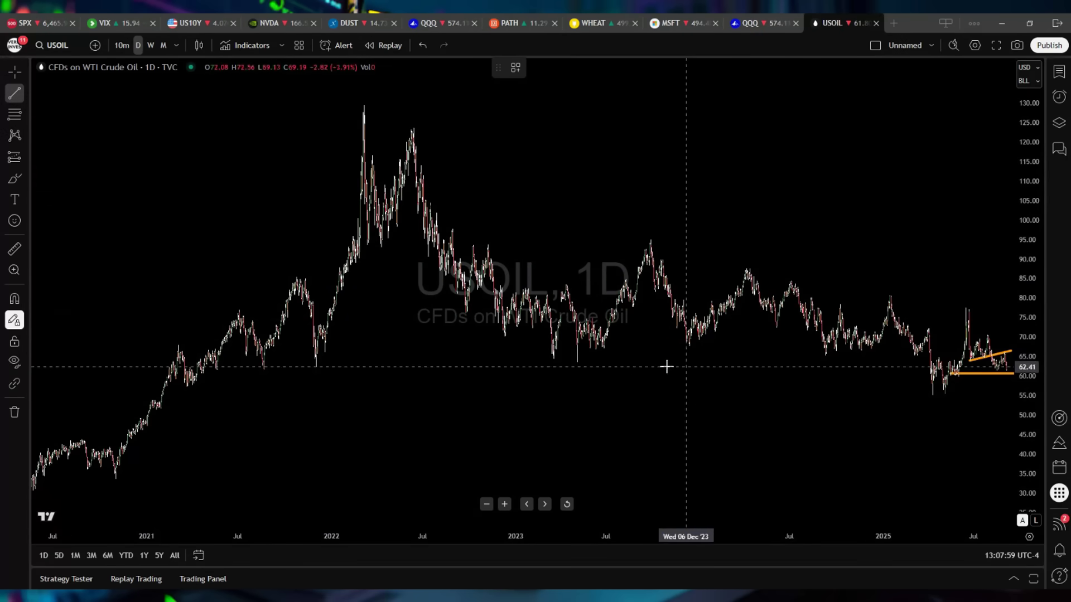
click(556, 357)
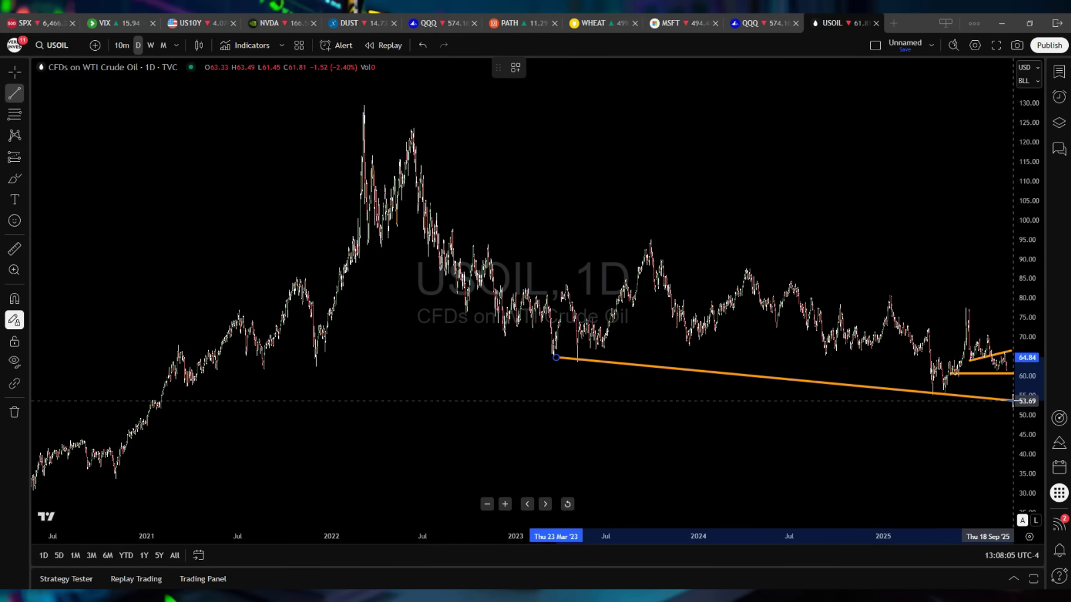
click(1012, 401)
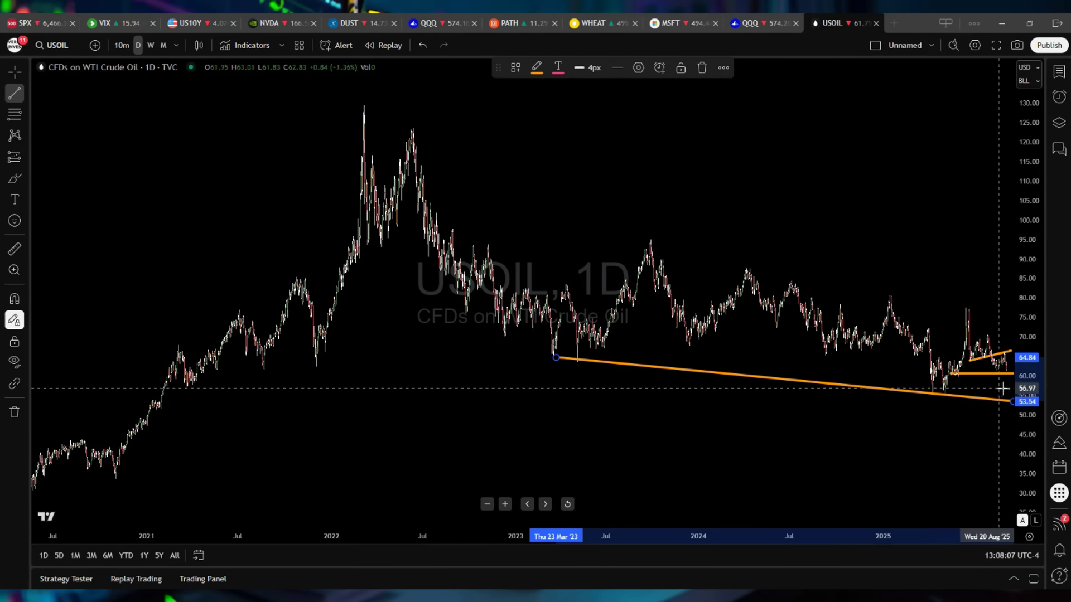
scroll(837, 376, down, 3)
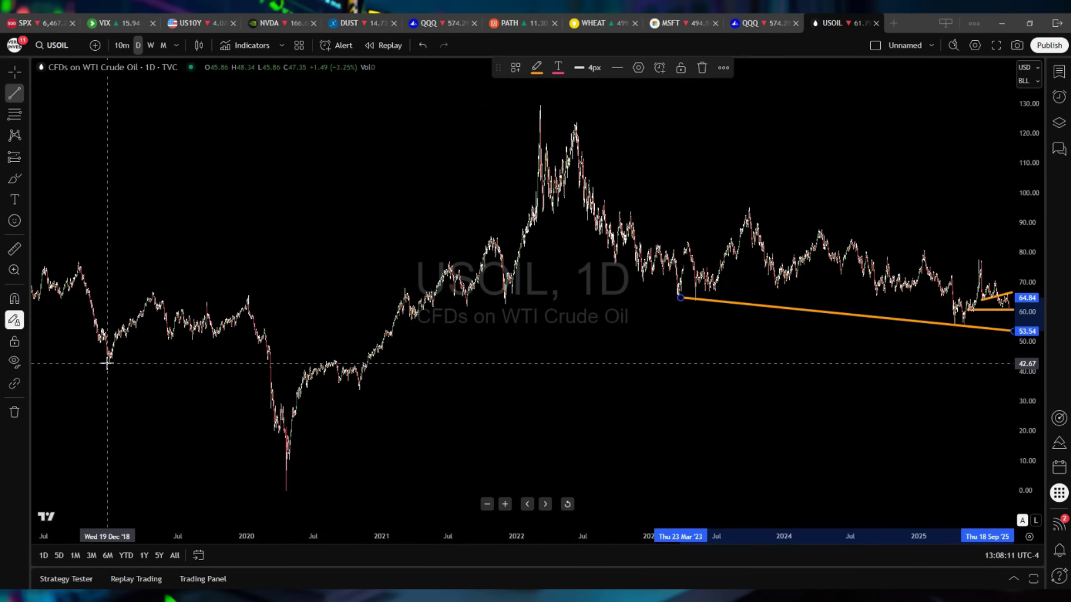
click(107, 363)
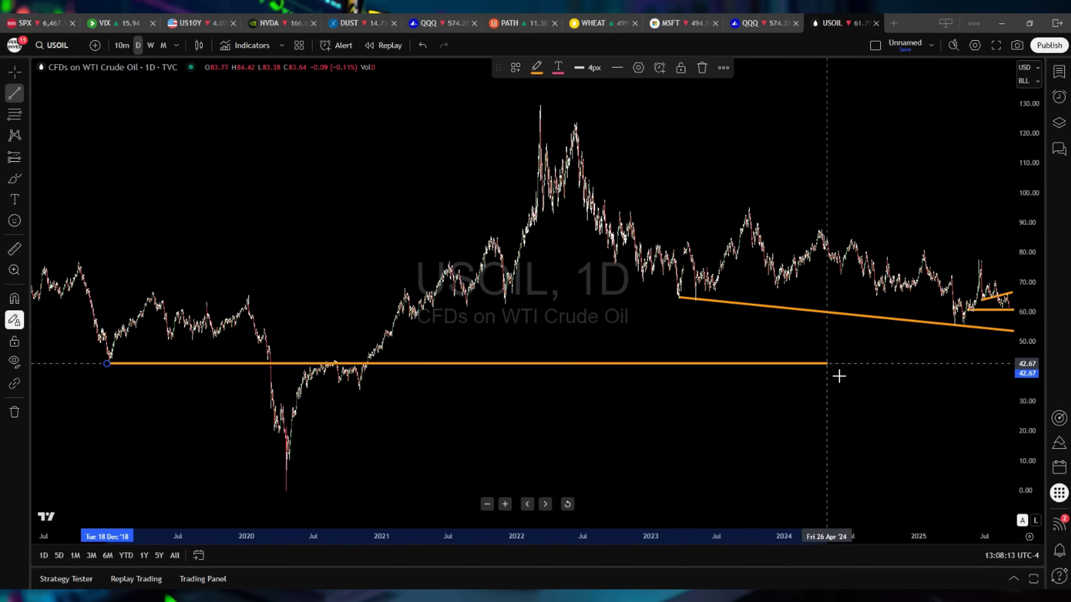
Finish the horizontal line near 42 at the right edge and delete the sloped 2023 trend line
click(1012, 364)
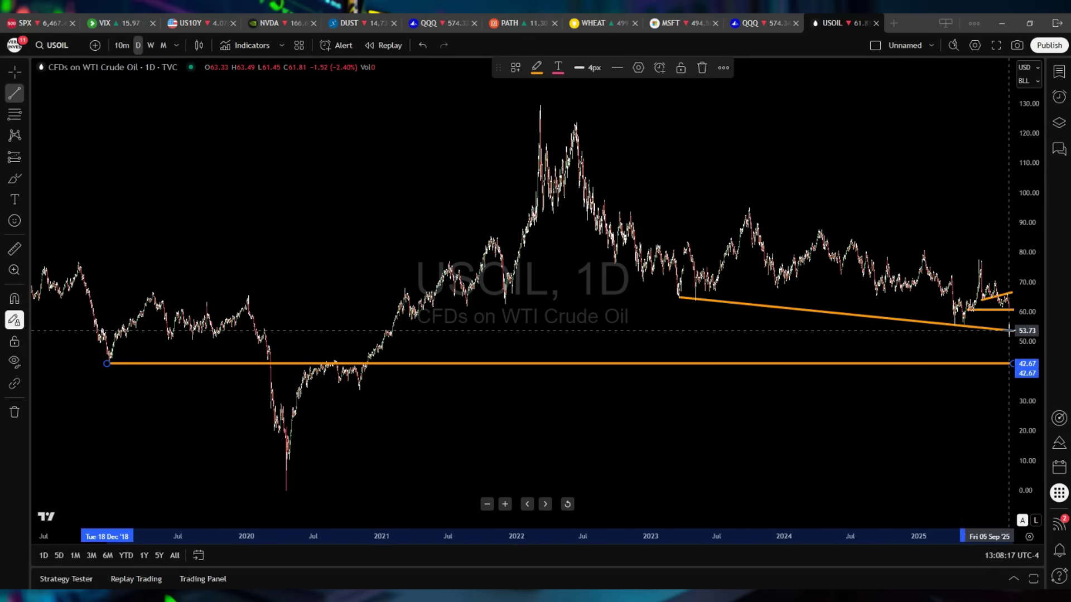
key(Escape)
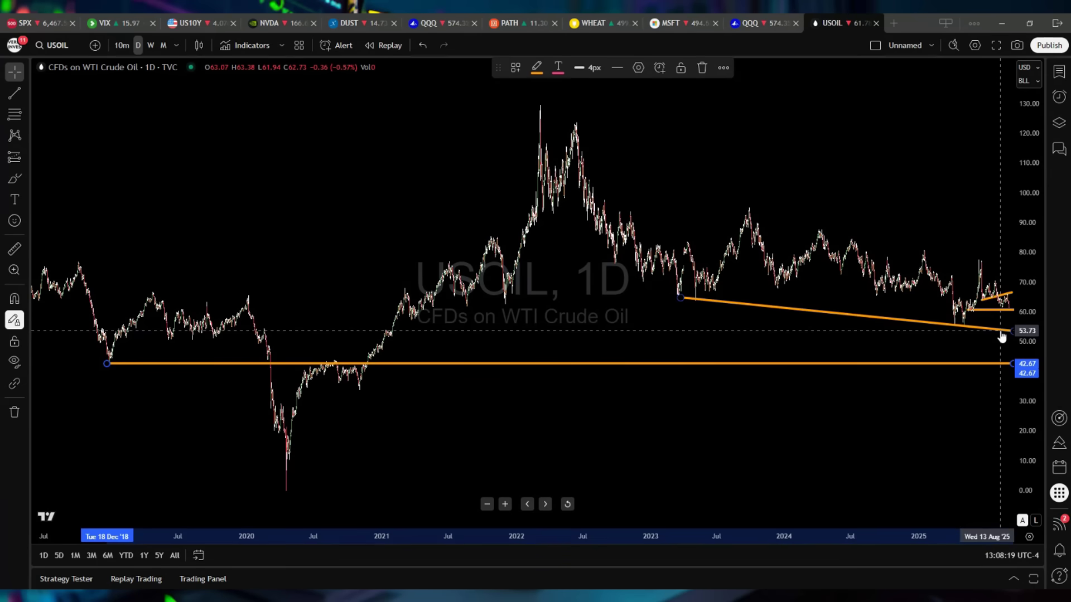
click(999, 330)
key(Delete)
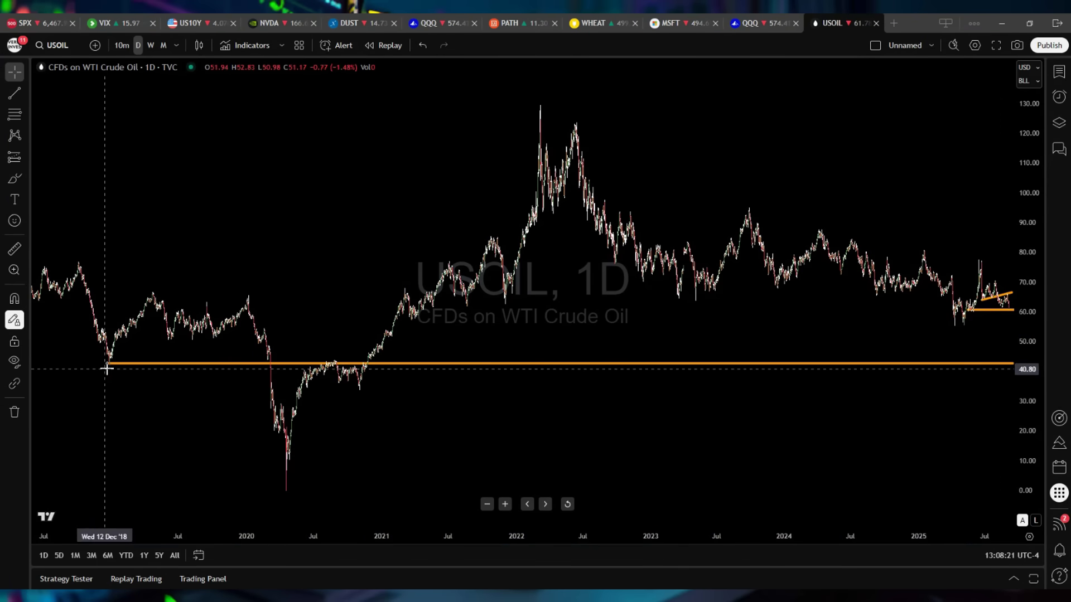
Extend the horizontal orange line near 42 back to August 2016
scroll(168, 366, down, 1)
scroll(168, 366, down, 1)
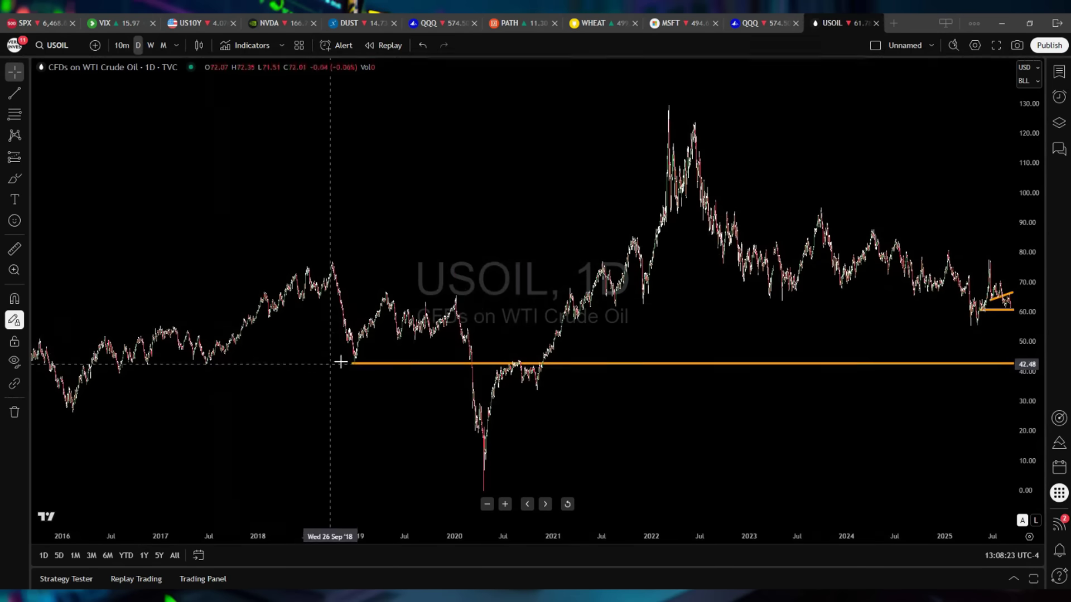
click(350, 363)
drag(346, 364, 119, 375)
scroll(321, 371, down, 1)
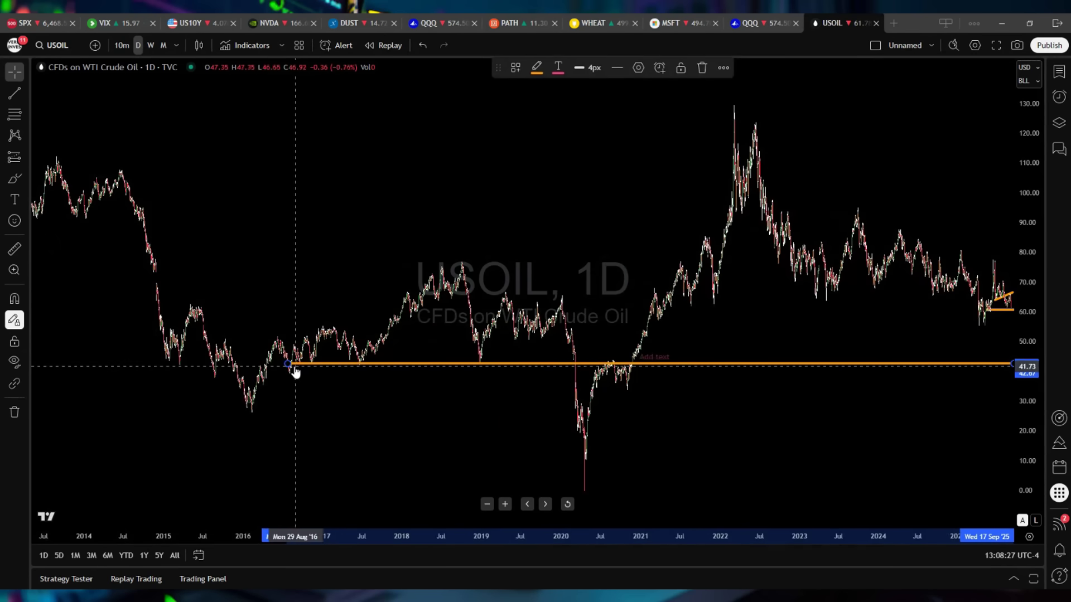
Stretch the support line's start back to the February 2015 low, showing 2012 onward
mouse_move(286, 363)
mouse_down()
mouse_move(160, 366)
mouse_move(170, 366)
mouse_up()
scroll(173, 368, down, 2)
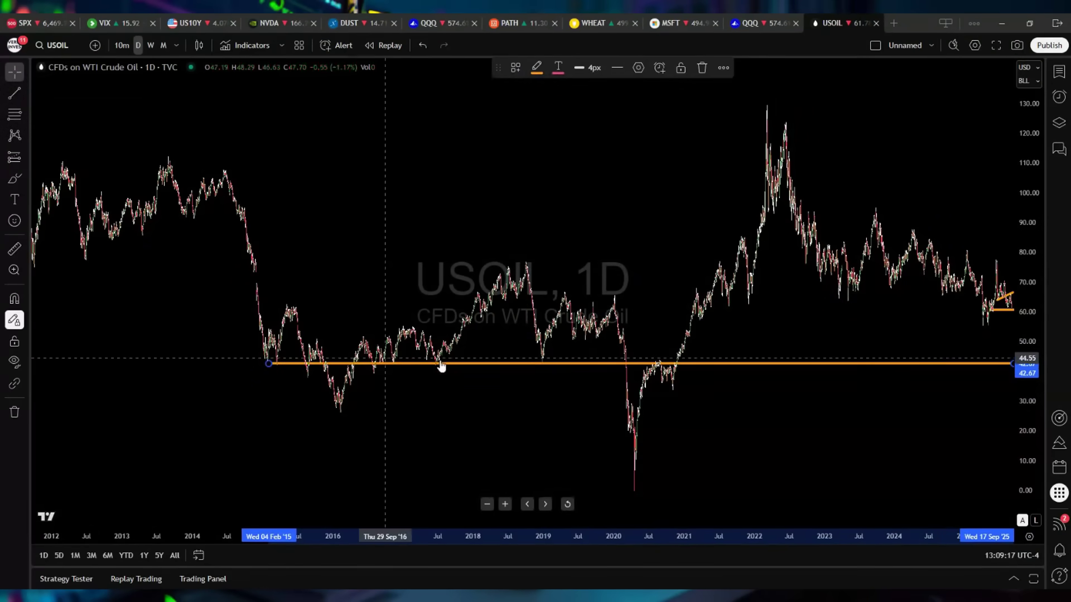
Delete the short orange lines near 60–66 in 2025, then zoom back out to 2015
right_click(983, 328)
click(999, 310)
scroll(930, 339, up, 10)
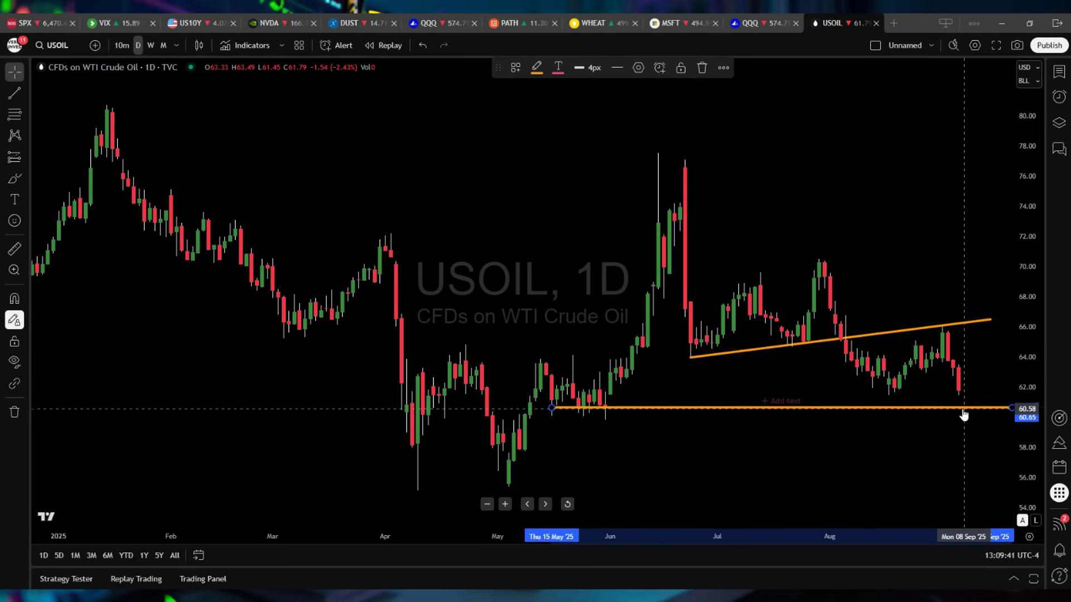
scroll(832, 464, down, 2)
scroll(833, 464, down, 1)
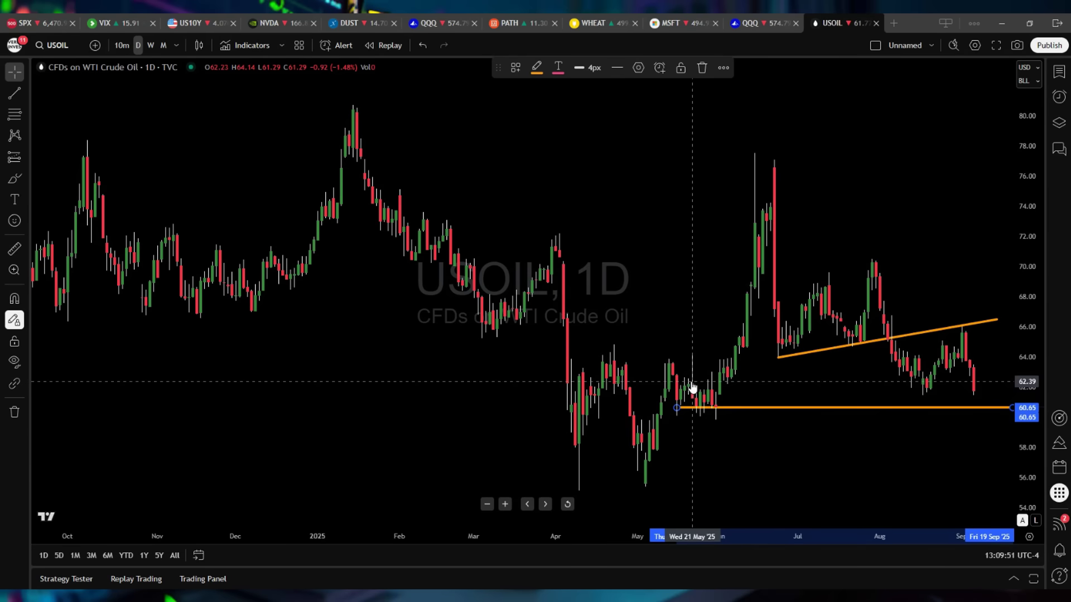
scroll(692, 385, down, 5)
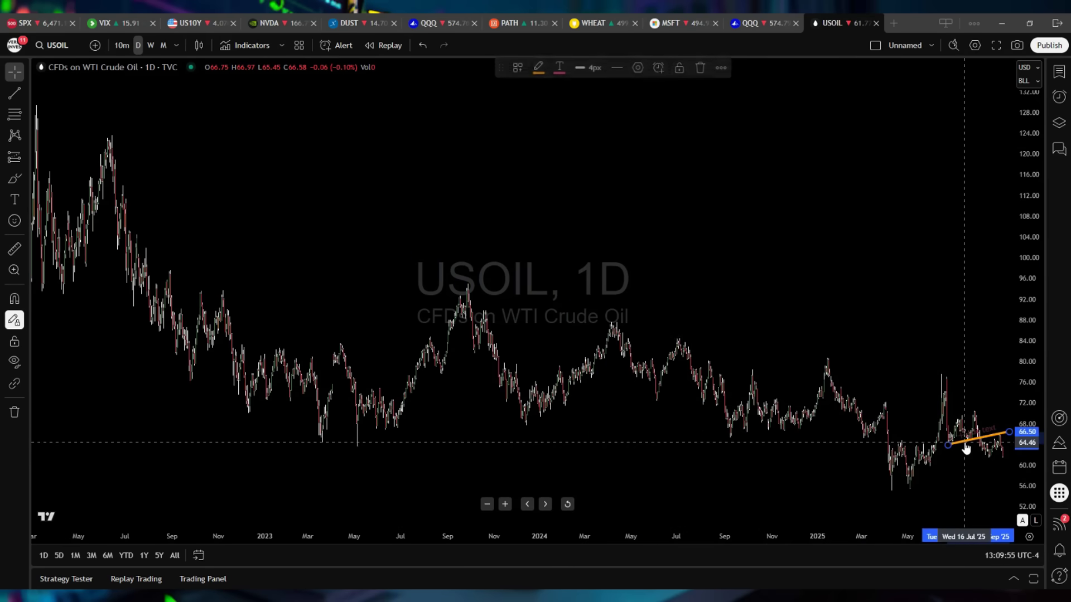
scroll(913, 449, down, 6)
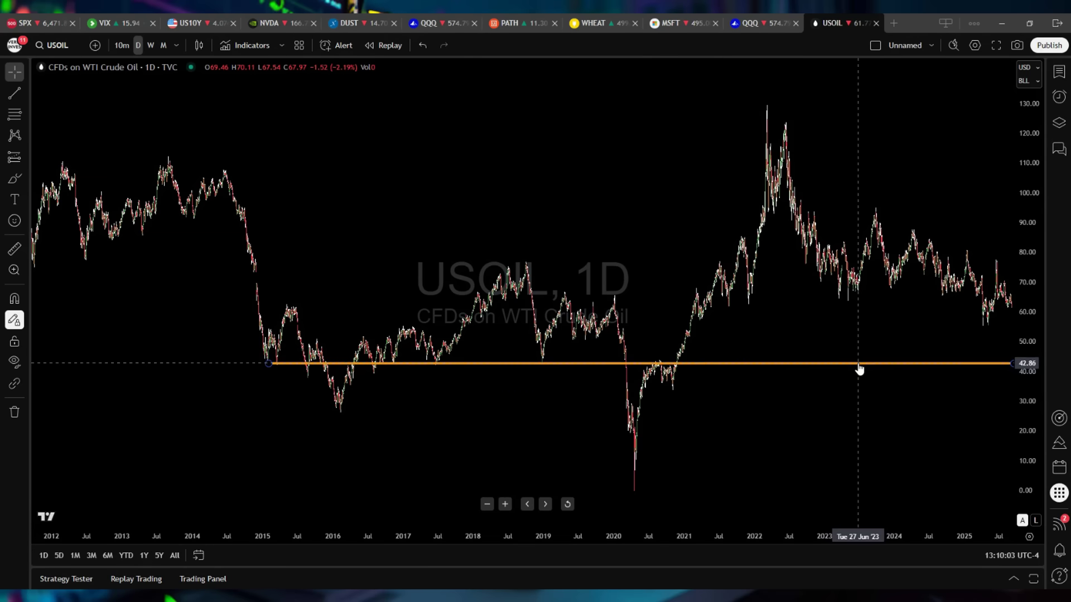
scroll(195, 354, up, 2)
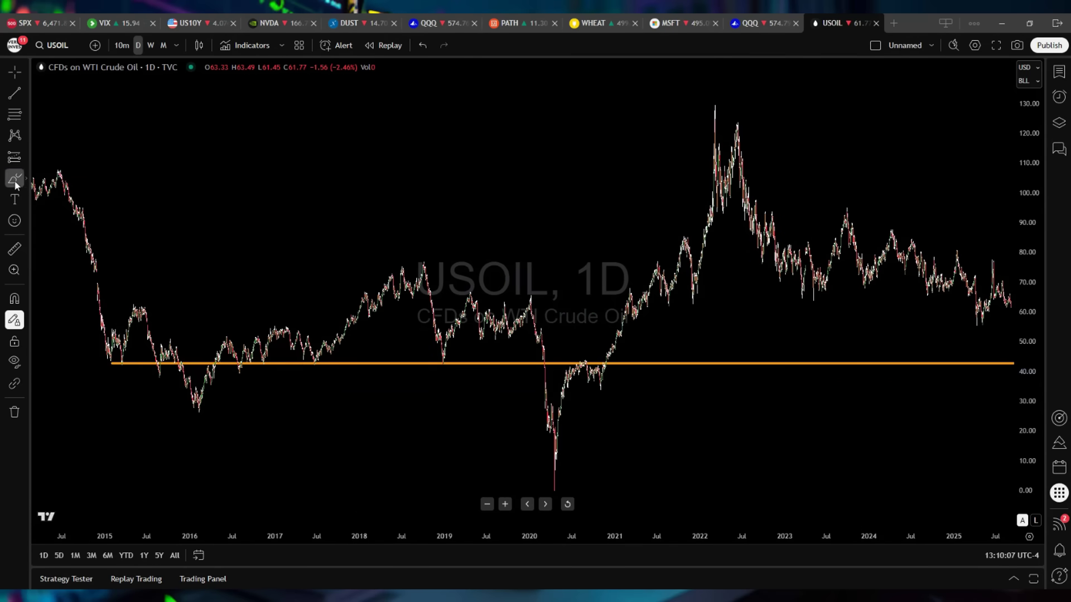
Place green up-arrows below the six support touches from 2015 through late 2018
mouse_move(14, 178)
click(55, 307)
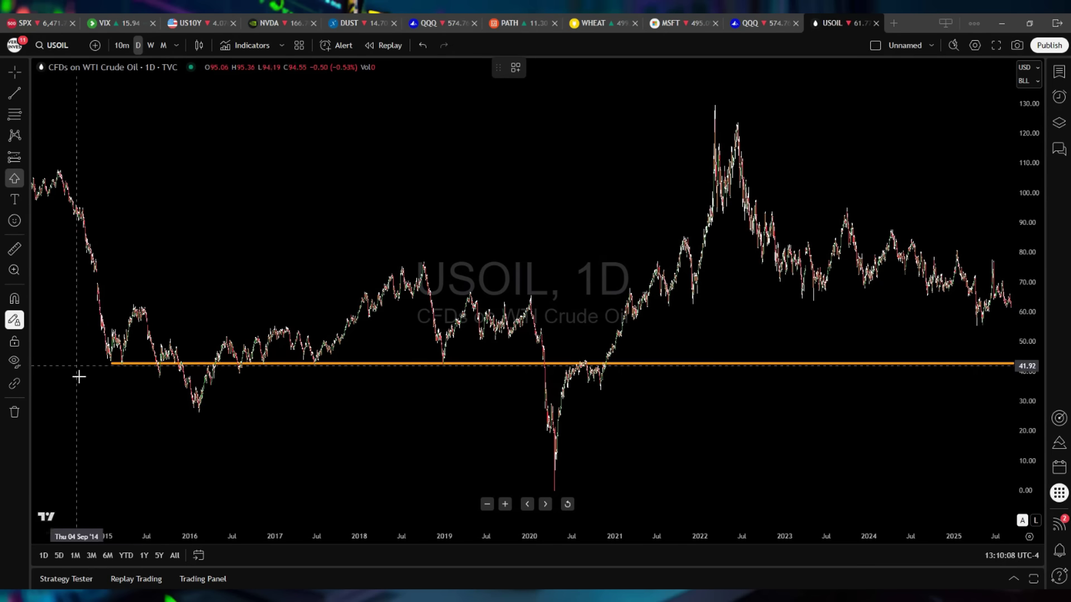
click(110, 366)
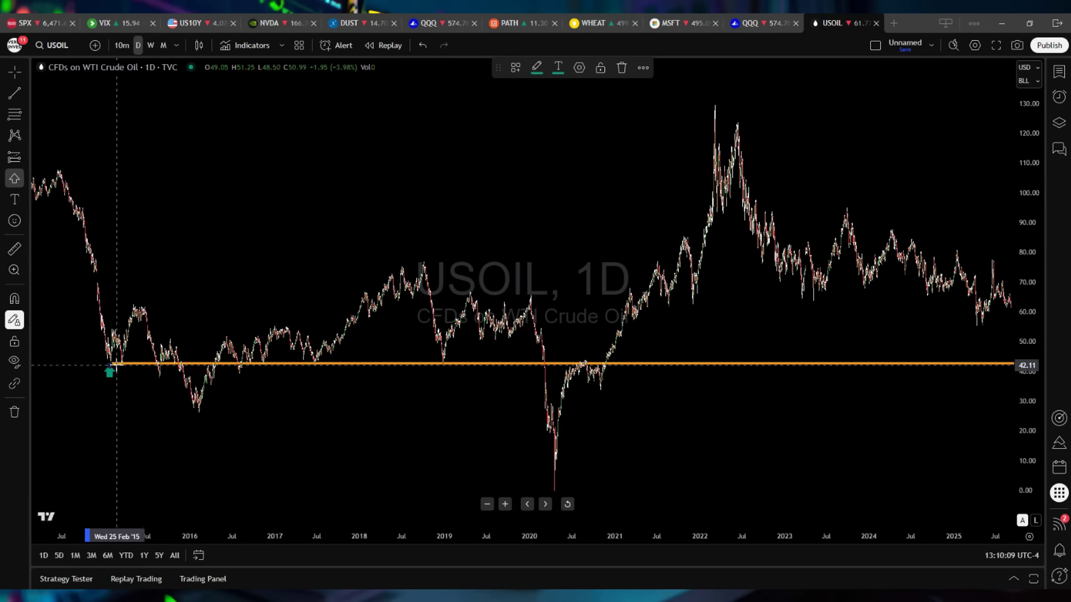
click(158, 377)
click(240, 372)
click(263, 364)
click(314, 365)
click(442, 364)
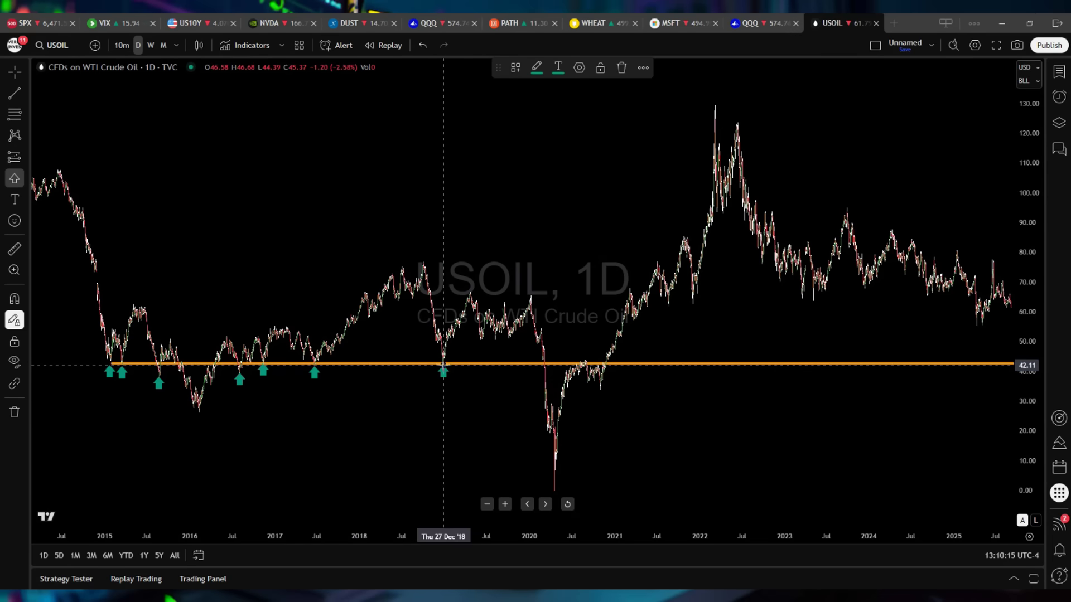
click(22, 177)
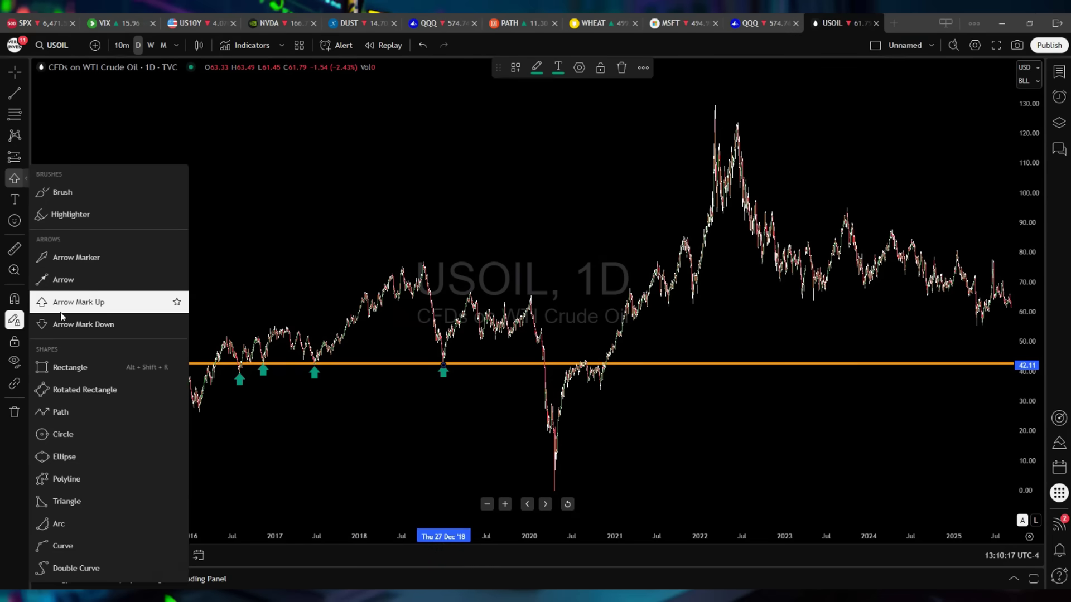
Place red down-arrows above the line at the late-2015, August 2020 and September 2020 rejections
click(106, 323)
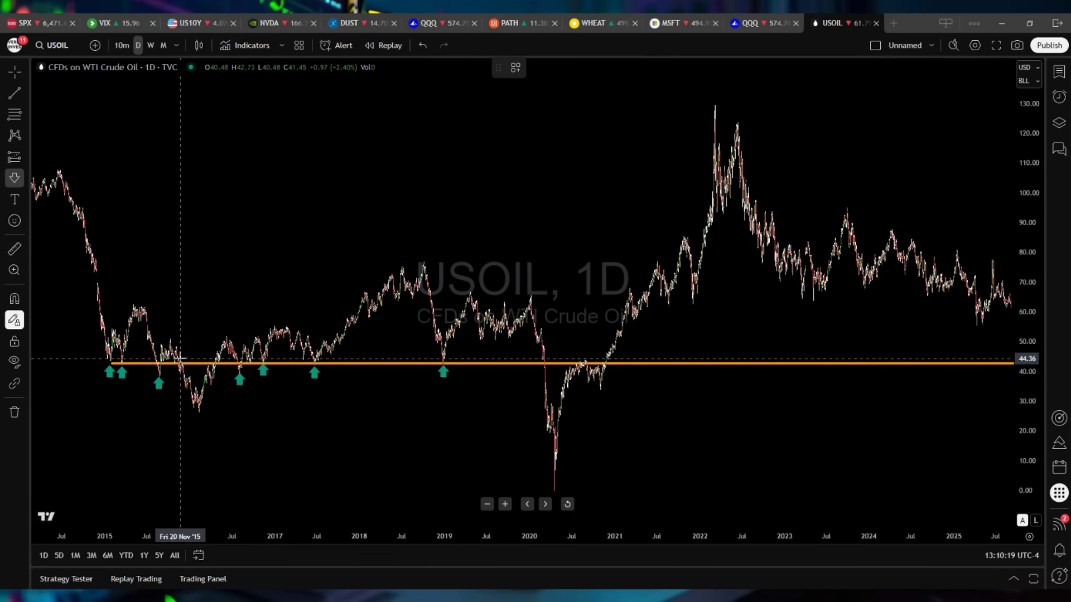
click(180, 362)
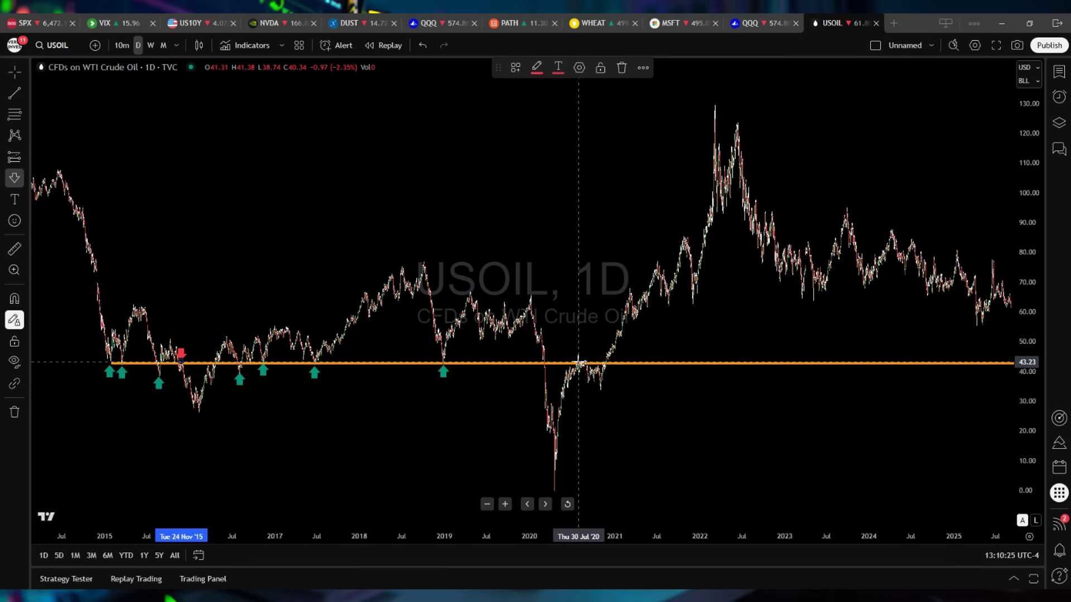
click(579, 361)
click(586, 360)
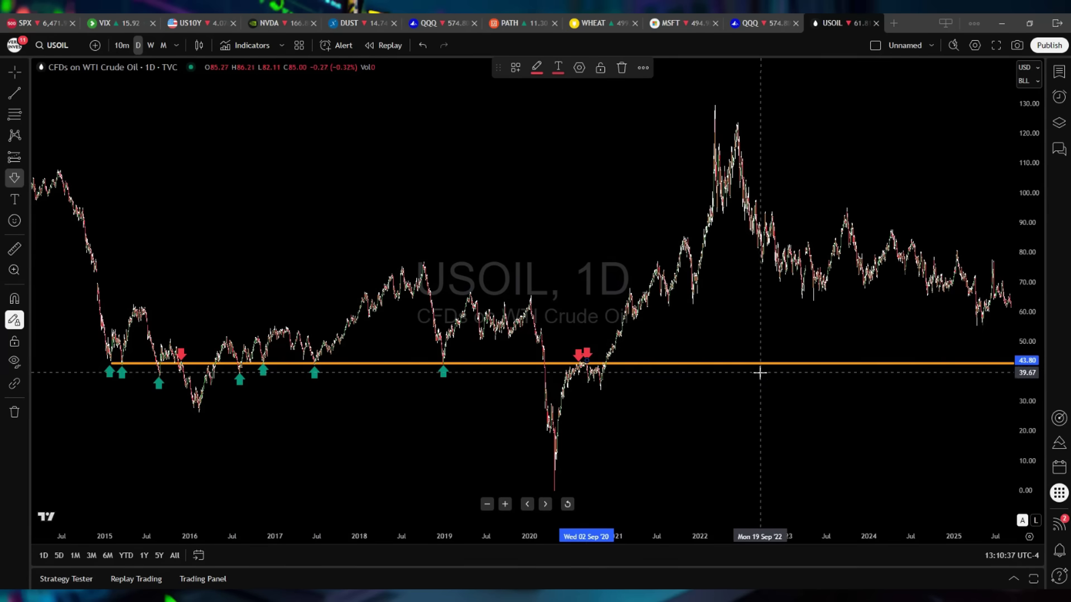
Exit arrow placement and deselect the orange support line near 42, keeping all arrow marks
scroll(778, 379, up, 3)
scroll(808, 385, up, 2)
scroll(855, 402, down, 6)
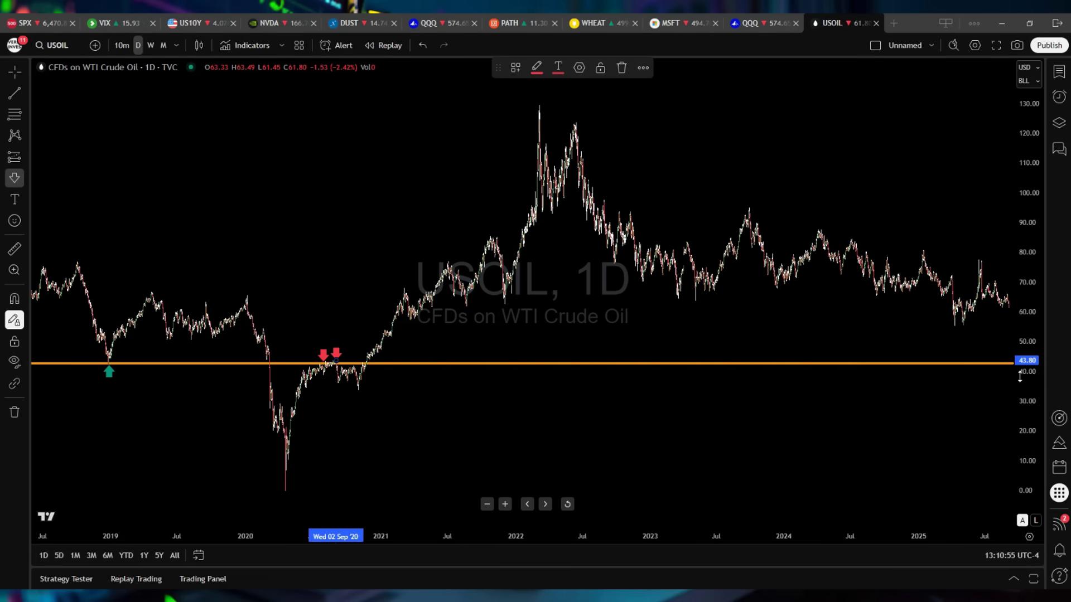
key(Escape)
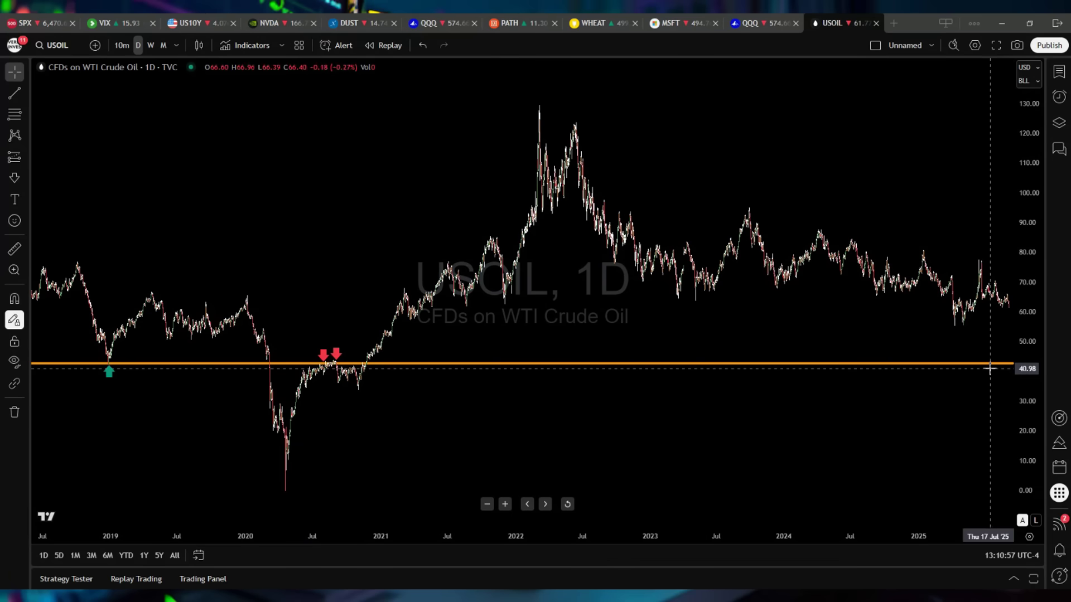